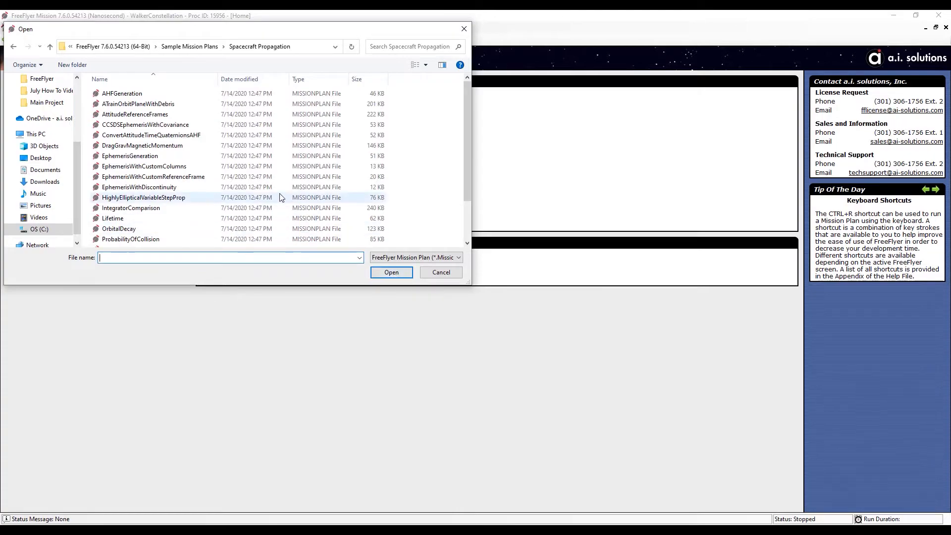
Step: Open the WalkerConstellation sample mission plan and display the elements of its ChooseConstType user interface
{"action": "left_click", "coordinate": [248, 241]}
{"action": "left_click", "coordinate": [391, 272]}
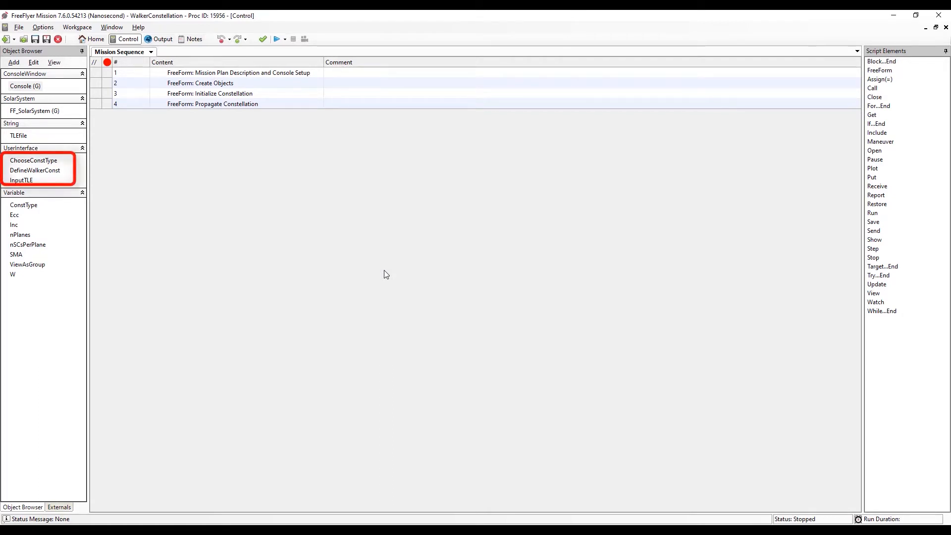
{"action": "left_click", "coordinate": [55, 161]}
{"action": "double_click", "coordinate": [55, 161]}
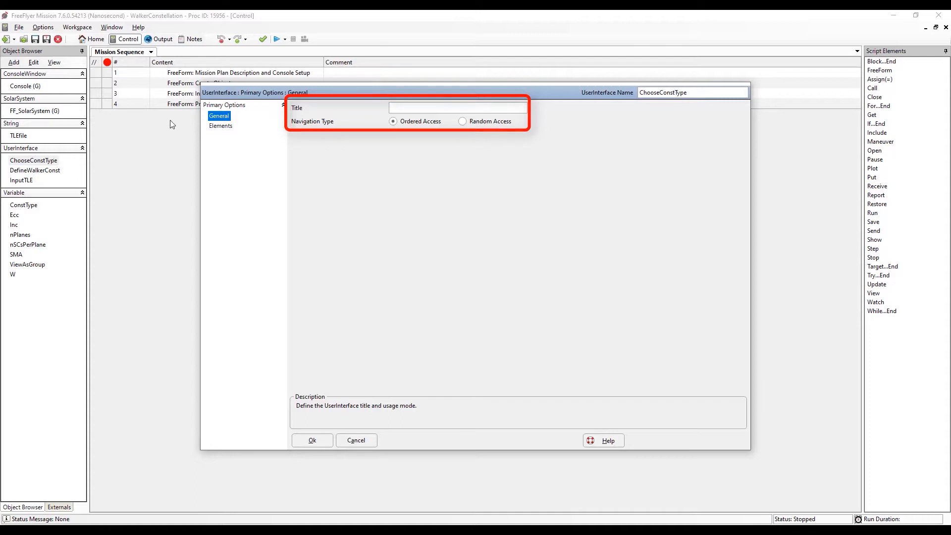
{"action": "left_click", "coordinate": [219, 127]}
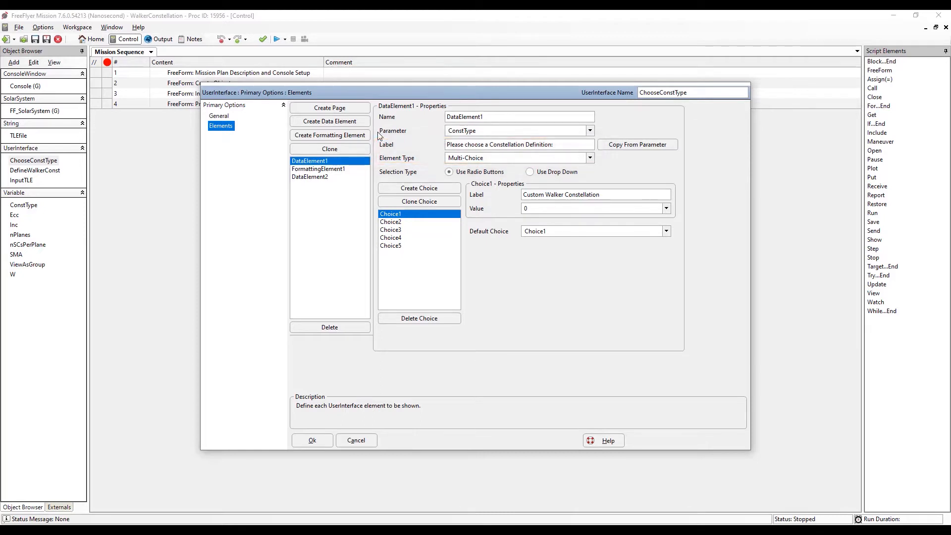
Step: Examine the Multi-Choice element type of DataElement1, the label and value of each of its choices, and its default choice
{"action": "left_click", "coordinate": [396, 157]}
{"action": "left_click", "coordinate": [518, 160]}
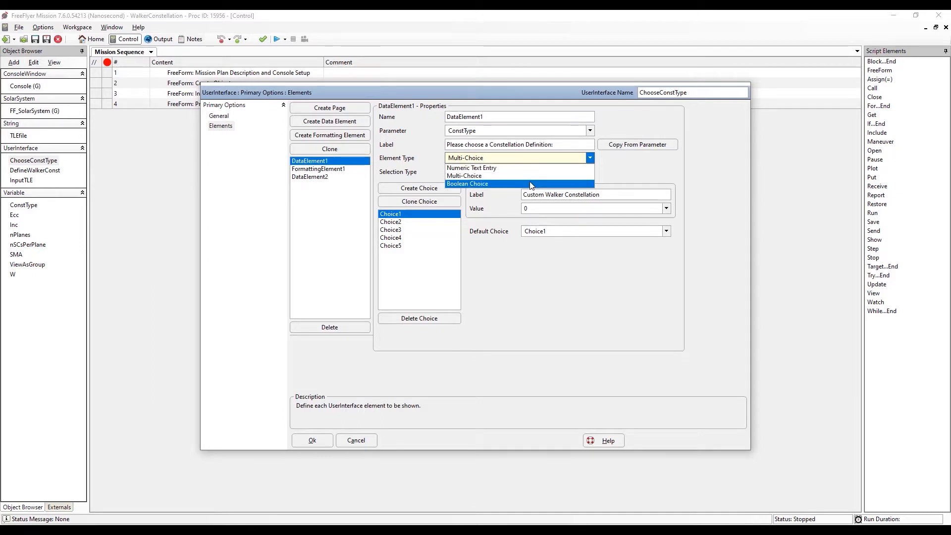
{"action": "left_click", "coordinate": [530, 176]}
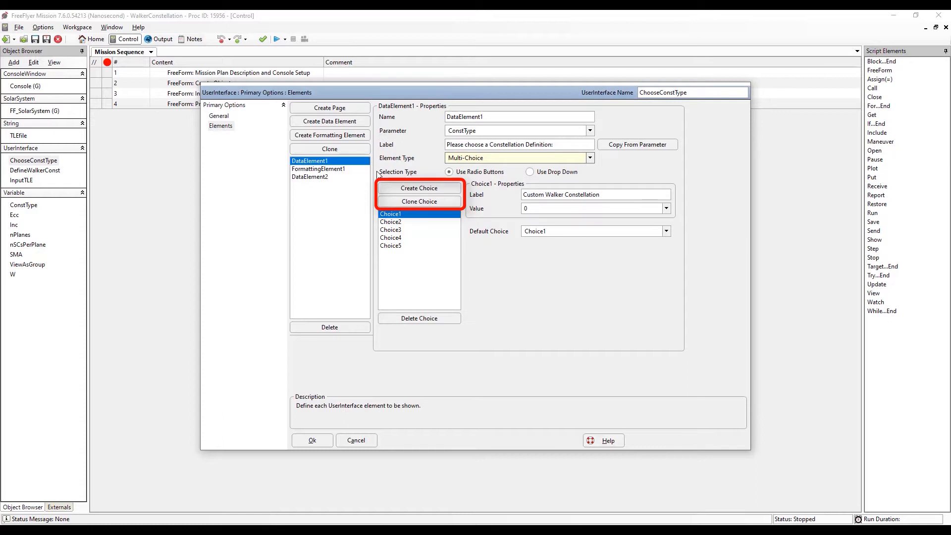
{"action": "left_click", "coordinate": [406, 223]}
{"action": "left_click", "coordinate": [412, 230]}
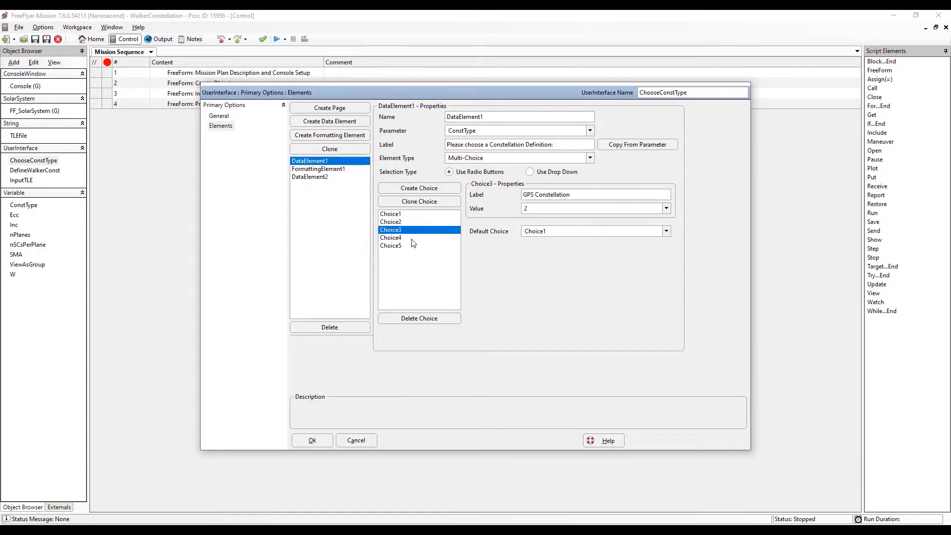
{"action": "left_click", "coordinate": [414, 238]}
{"action": "left_click", "coordinate": [414, 245]}
{"action": "left_click", "coordinate": [413, 214]}
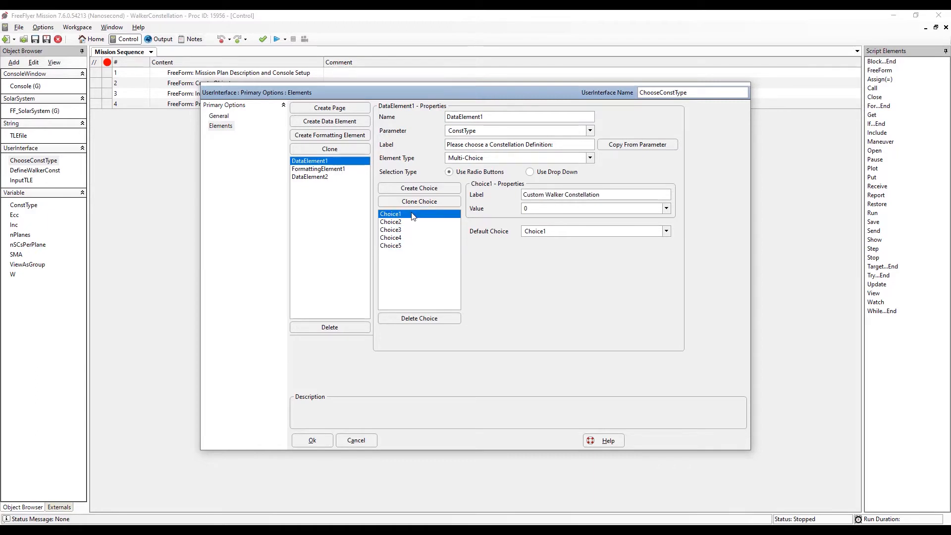
{"action": "left_click", "coordinate": [564, 234]}
{"action": "left_click", "coordinate": [563, 235]}
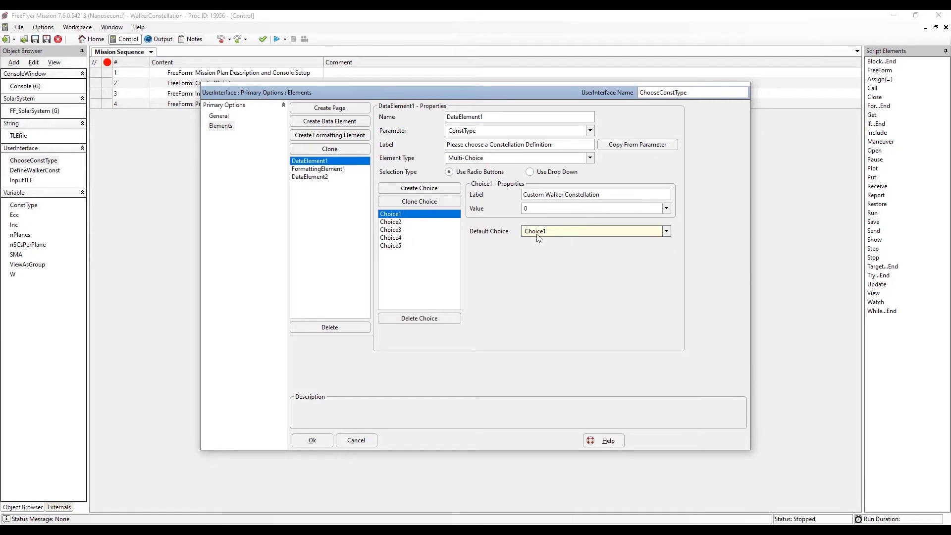
Step: Review the separator settings of FormattingElement1 and the properties of DataElement2 in ChooseConstType
{"action": "left_click", "coordinate": [328, 170]}
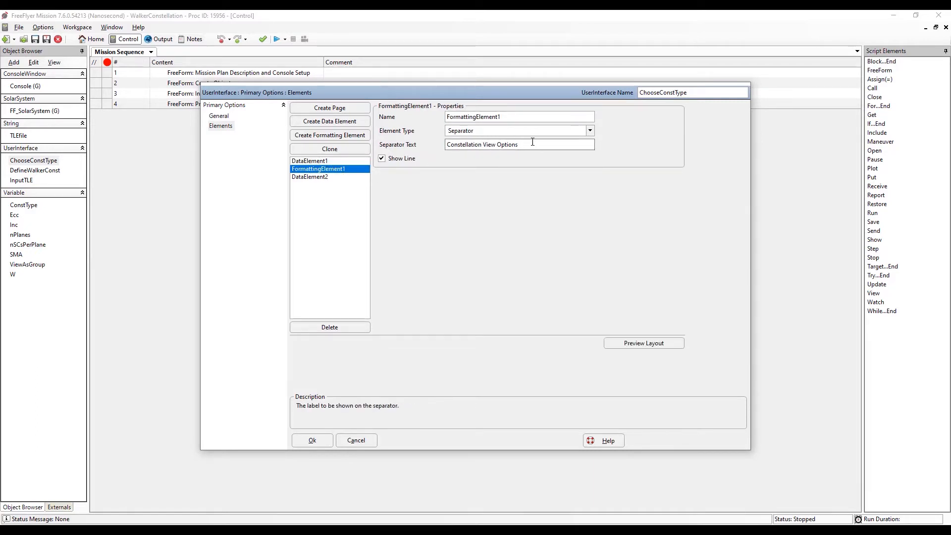
{"action": "left_click", "coordinate": [573, 132]}
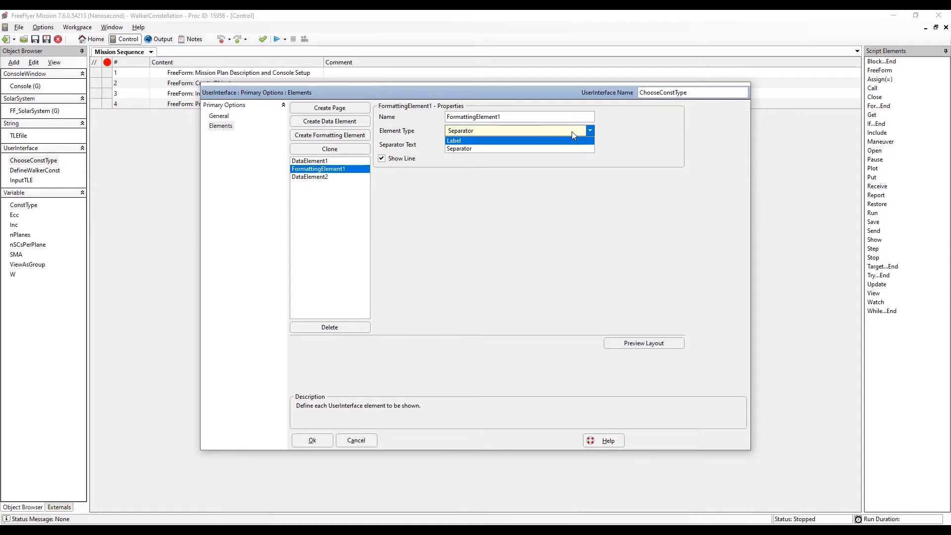
{"action": "left_click", "coordinate": [575, 149]}
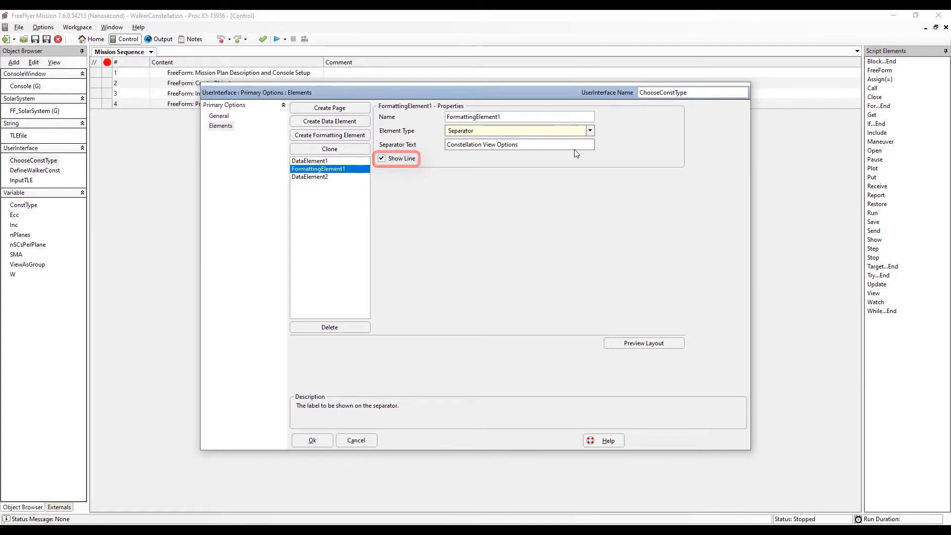
{"action": "left_click", "coordinate": [306, 178]}
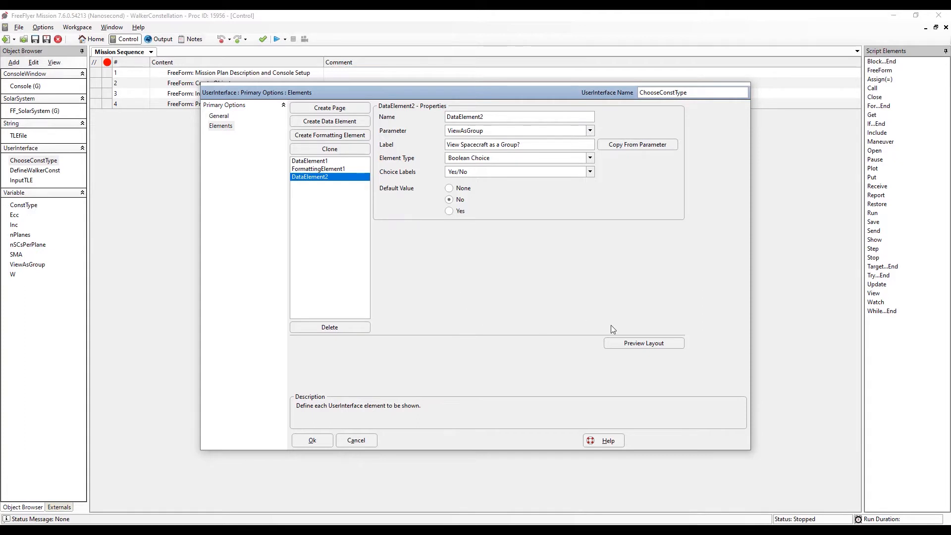
Step: Preview the ChooseConstType layout, dismiss the preview and close the object editor with its settings accepted
{"action": "left_click", "coordinate": [622, 343]}
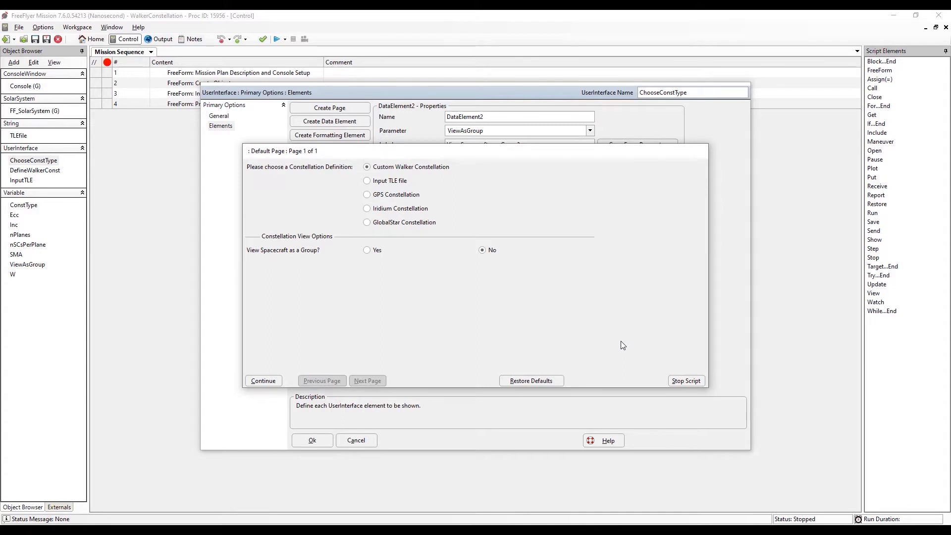
{"action": "left_click", "coordinate": [686, 381]}
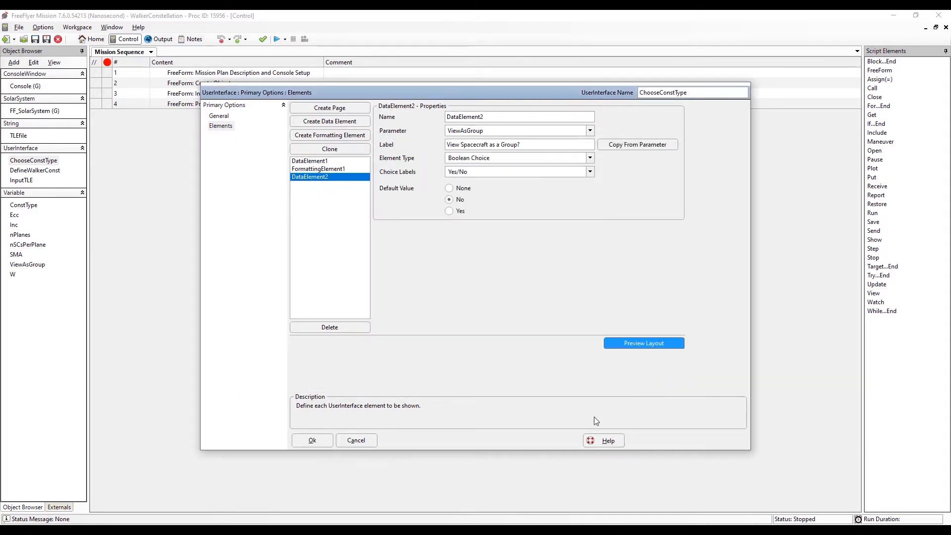
{"action": "left_click", "coordinate": [317, 441]}
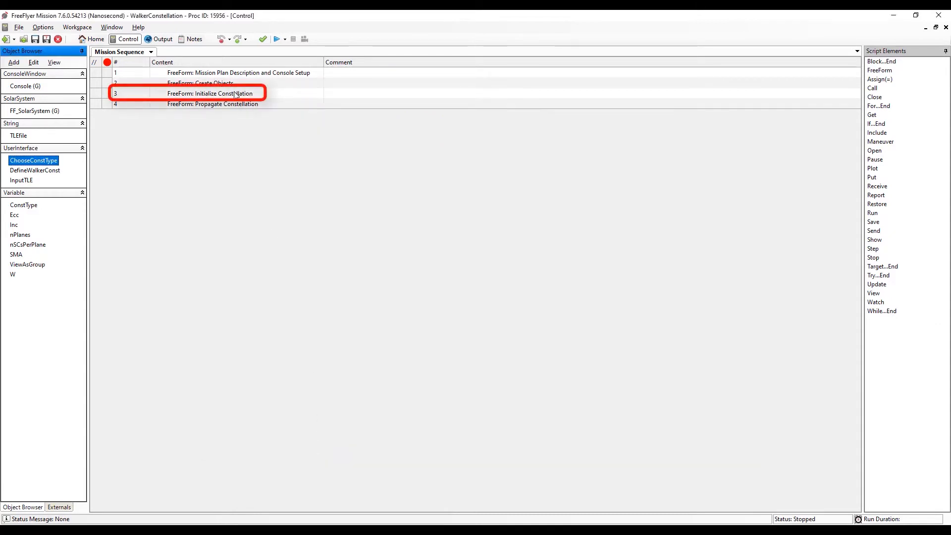
Step: Open the Initialize Constellation FreeForm script and display the elements of the DefineWalkerConst user interface
{"action": "double_click", "coordinate": [296, 94]}
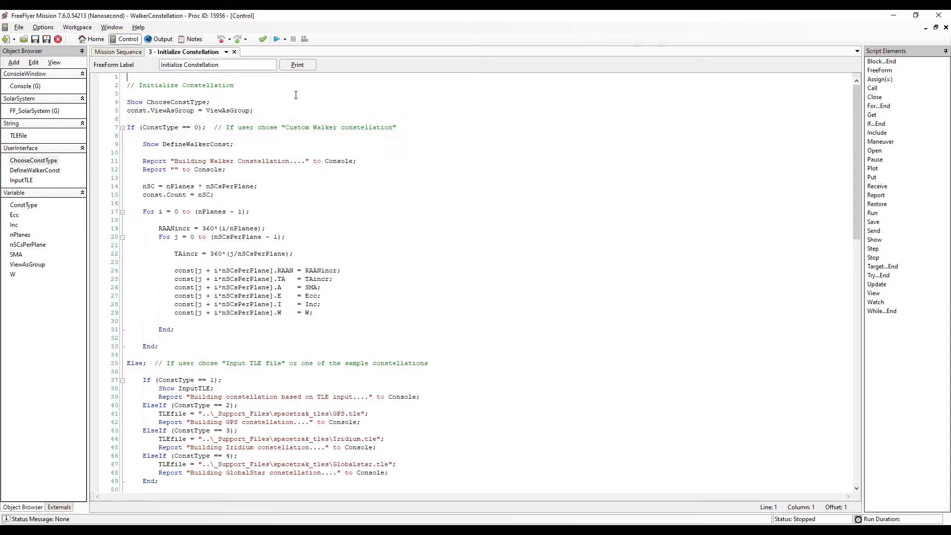
{"action": "double_click", "coordinate": [49, 170]}
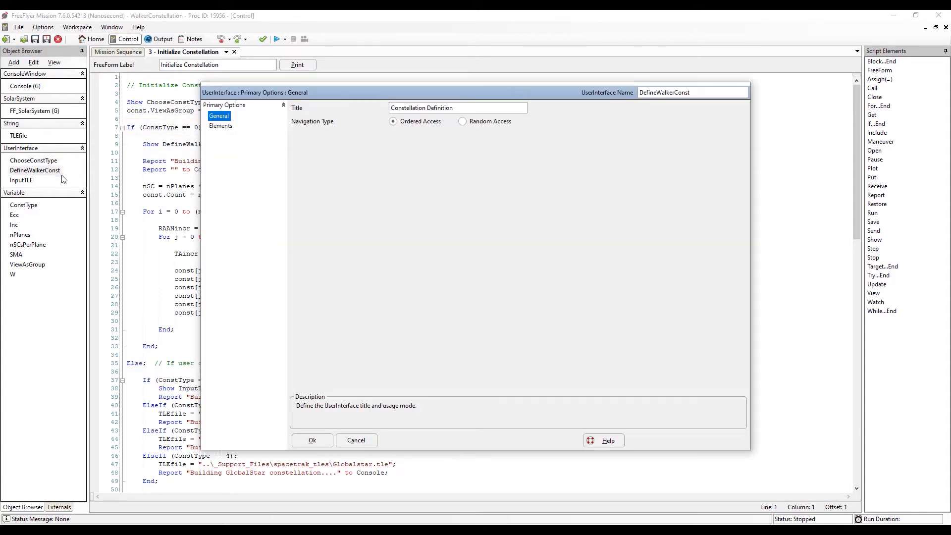
{"action": "left_click", "coordinate": [221, 127]}
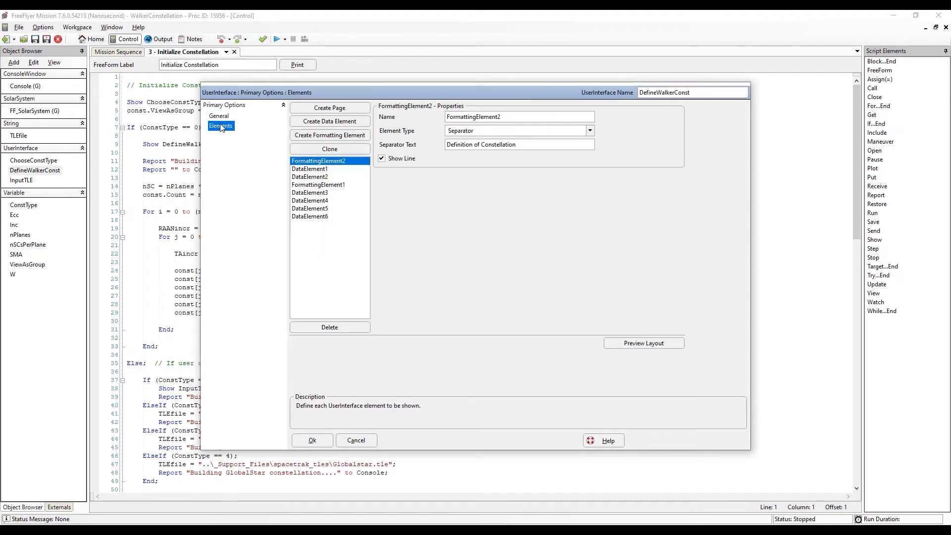
Step: Go through the data elements of DefineWalkerConst and inspect the range validation of DataElement1
{"action": "left_click", "coordinate": [301, 170]}
{"action": "left_click", "coordinate": [301, 178]}
{"action": "left_click", "coordinate": [303, 193]}
{"action": "left_click", "coordinate": [301, 200]}
{"action": "left_click", "coordinate": [300, 209]}
{"action": "left_click", "coordinate": [300, 216]}
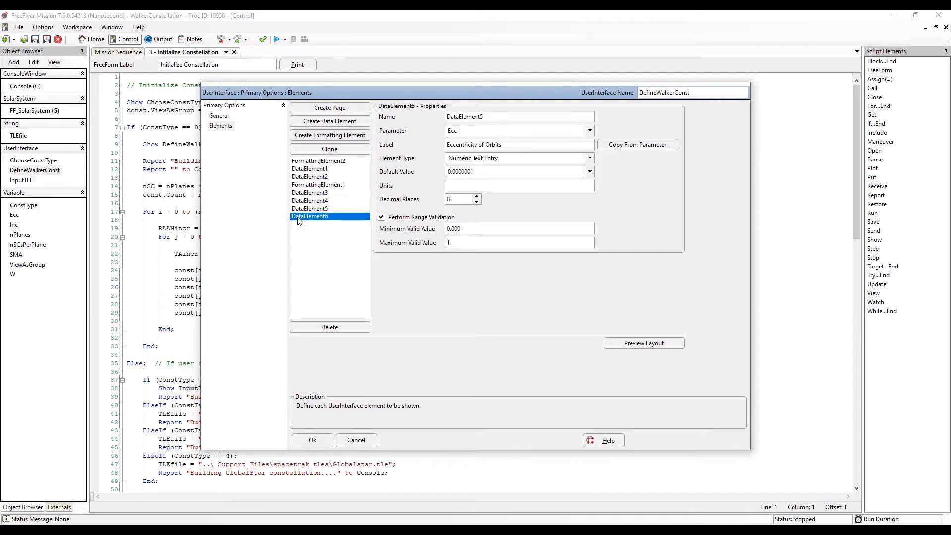
{"action": "left_click", "coordinate": [306, 170]}
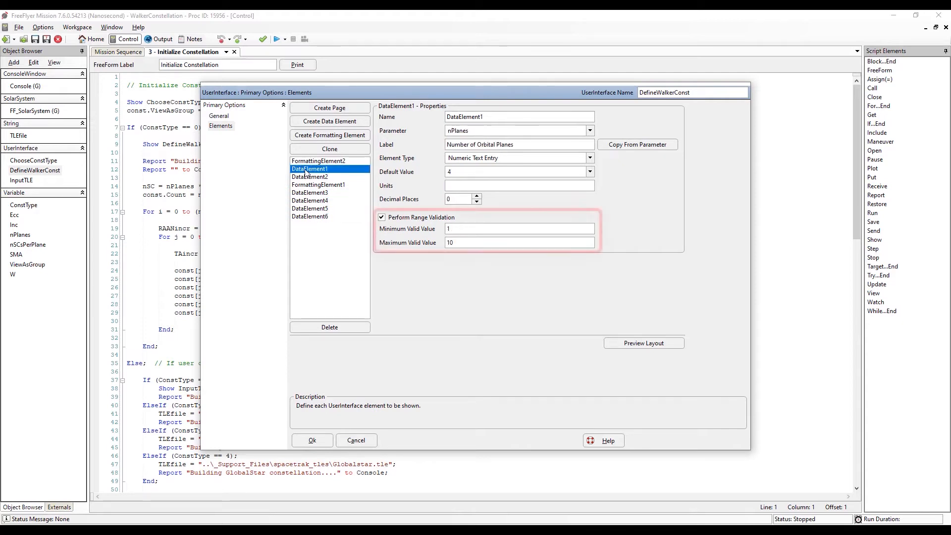
{"action": "left_click", "coordinate": [383, 219]}
{"action": "left_click", "coordinate": [384, 223]}
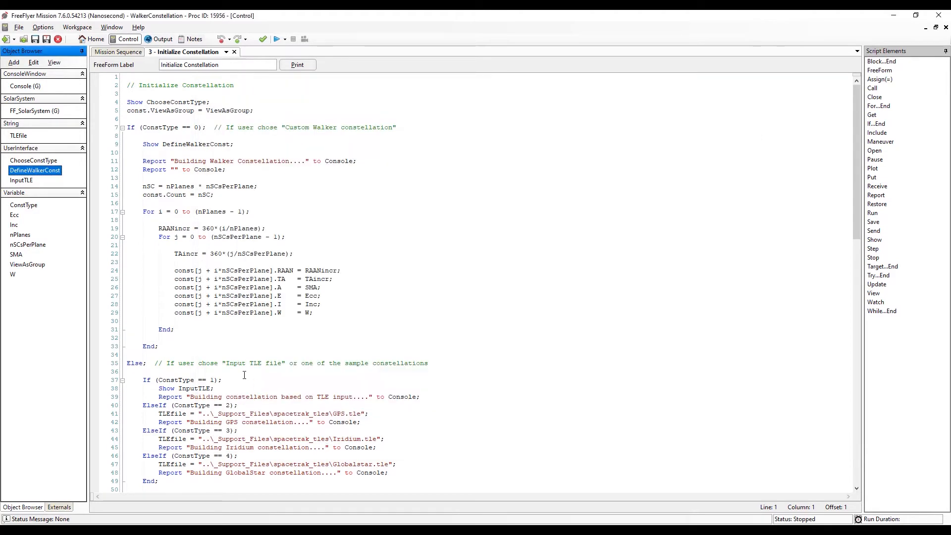
Step: Inspect the TLE file path element of the InputTLE user interface and close its editor
{"action": "left_click", "coordinate": [21, 181]}
{"action": "double_click", "coordinate": [25, 181]}
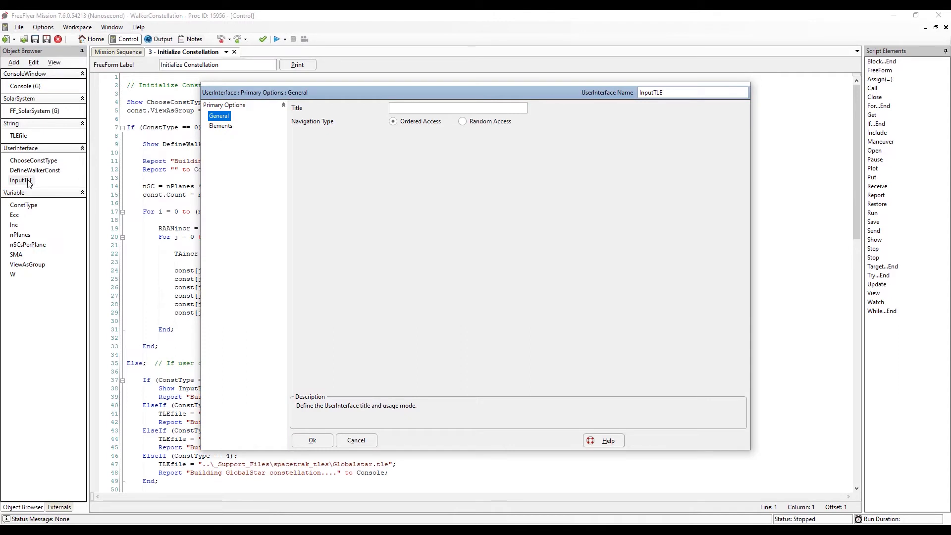
{"action": "left_click", "coordinate": [221, 126]}
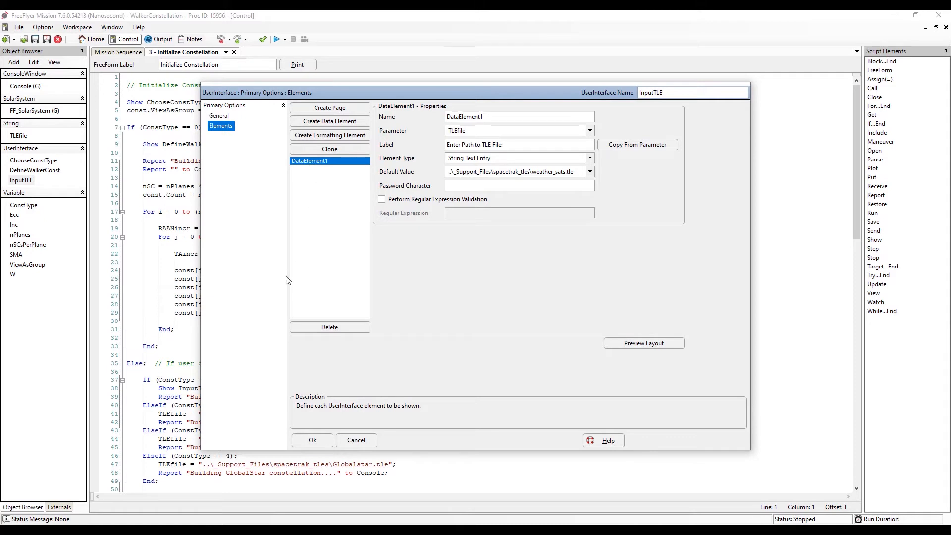
{"action": "left_click", "coordinate": [303, 442]}
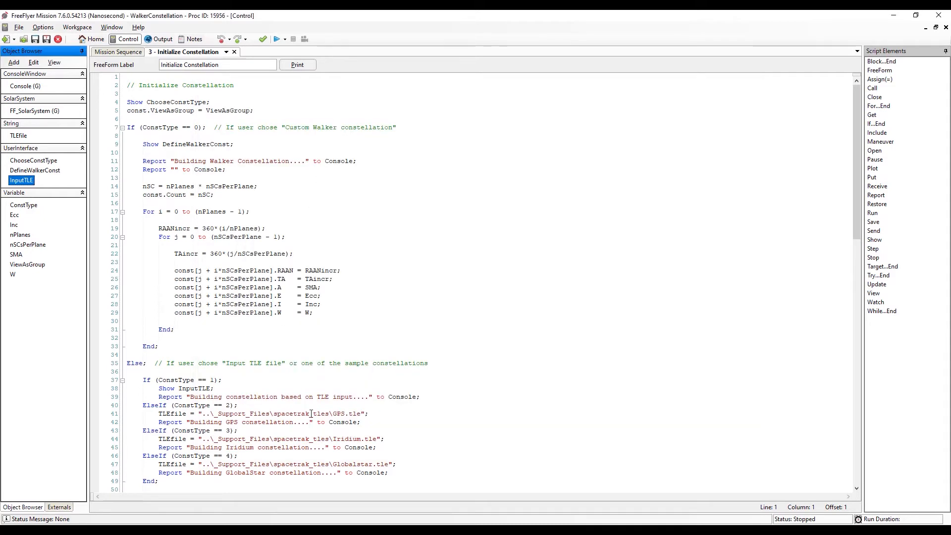
Step: Run the mission plan and continue with the Custom Walker Constellation definition
{"action": "left_click", "coordinate": [278, 39]}
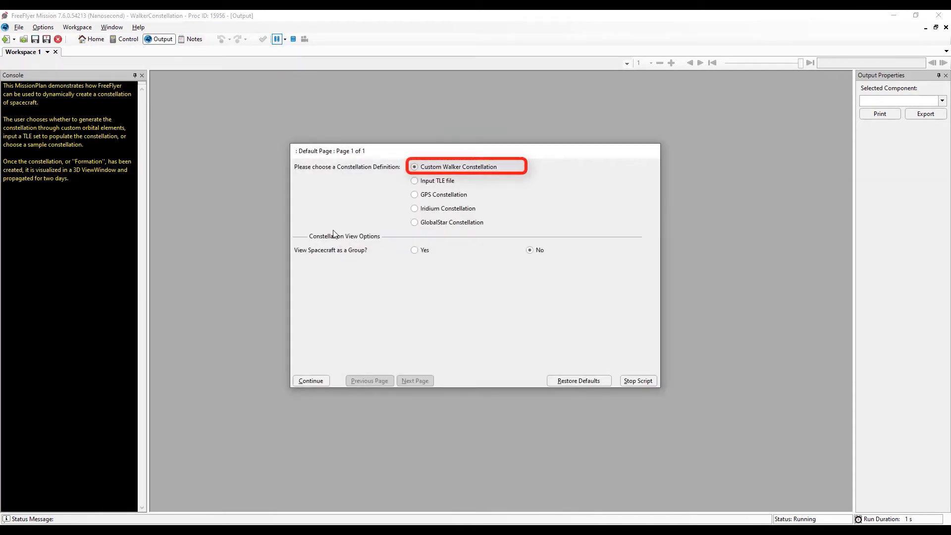
{"action": "left_click", "coordinate": [313, 381]}
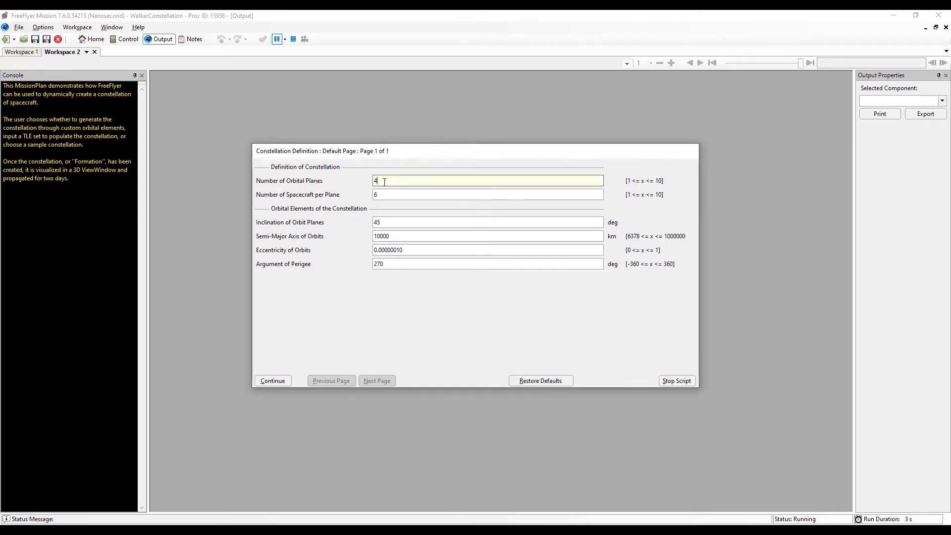
Step: Try to set the number of orbital planes to 12 to test the range validation
{"action": "left_click_drag", "start_coordinate": [383, 182], "coordinate": [368, 184]}
{"action": "type", "text": "12"}
{"action": "key", "text": "Tab"}
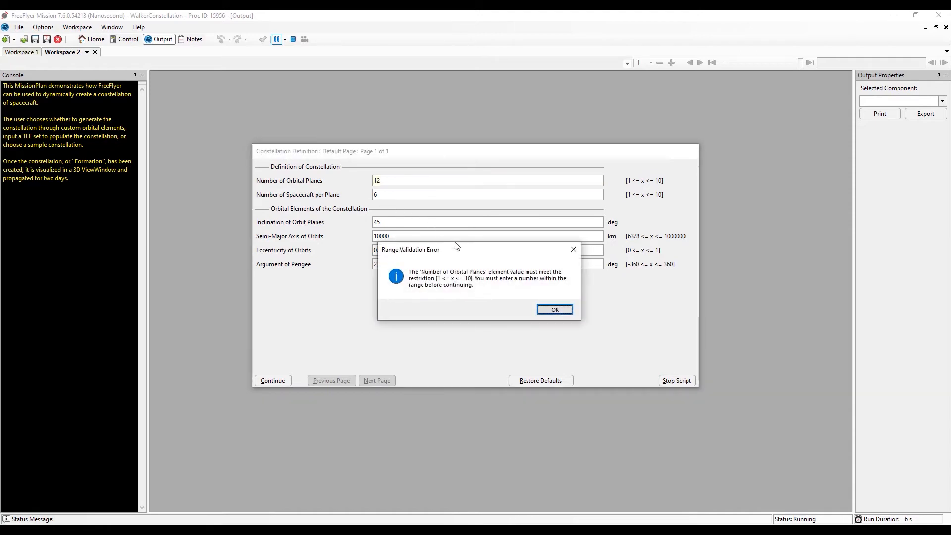
{"action": "left_click", "coordinate": [562, 311]}
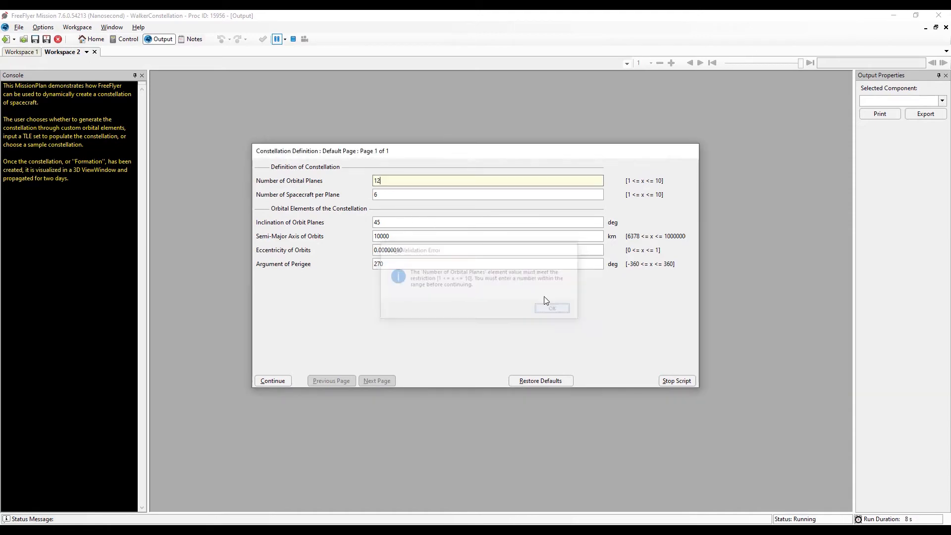
Step: Set the number of orbital planes to 8 and the number of spacecraft per plane to 5
{"action": "left_click_drag", "start_coordinate": [417, 181], "coordinate": [327, 181]}
{"action": "key", "text": "BackSpace"}
{"action": "type", "text": "8"}
{"action": "left_click", "coordinate": [389, 194]}
{"action": "key", "text": "BackSpace"}
{"action": "type", "text": "5"}
Step: Set the orbit inclination to 80 deg and the semi-major axis to 8000 km, and continue to propagate the constellation
{"action": "left_click", "coordinate": [388, 221]}
{"action": "key", "text": "BackSpace"}
{"action": "key", "text": "BackSpace"}
{"action": "type", "text": "80"}
{"action": "double_click", "coordinate": [388, 236]}
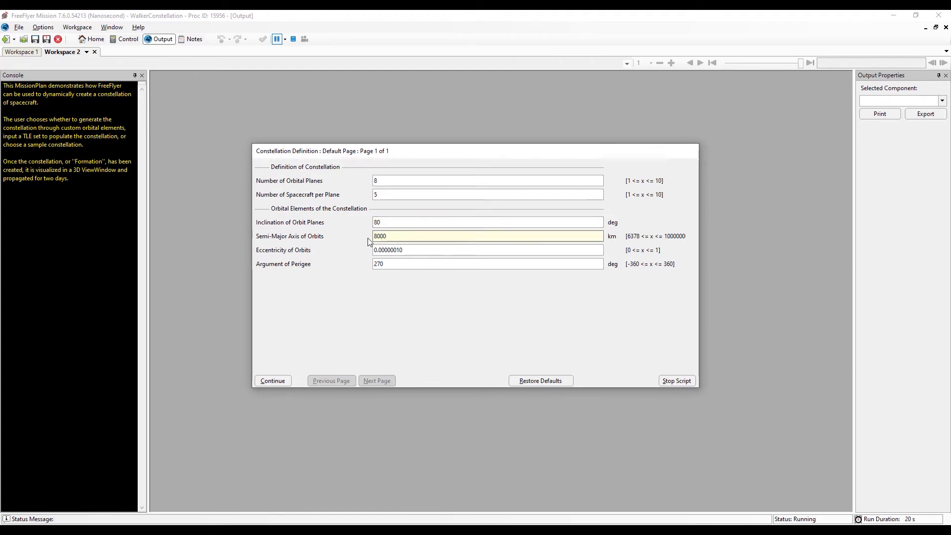
{"action": "left_click", "coordinate": [273, 381]}
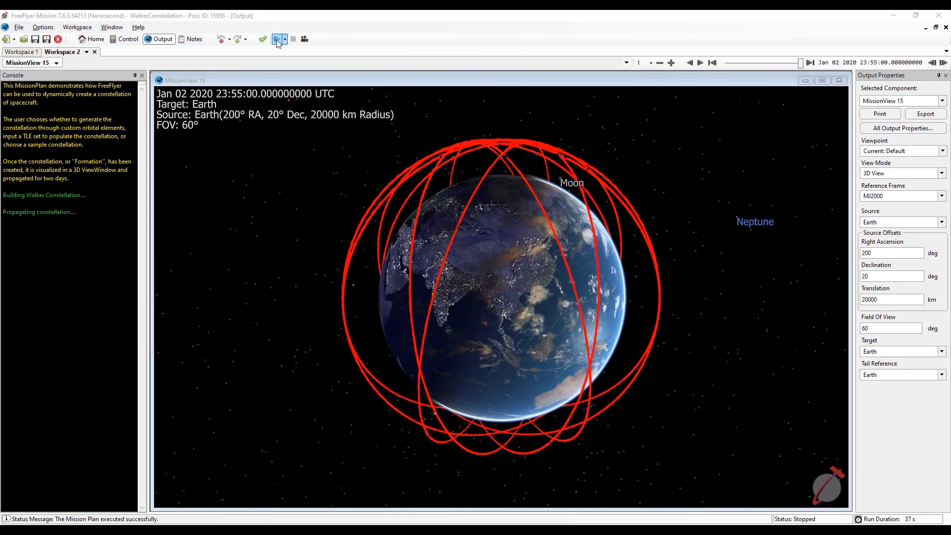
Step: Run the mission plan again with the Input TLE file option, using the default weather_sats.tle path
{"action": "left_click", "coordinate": [277, 39]}
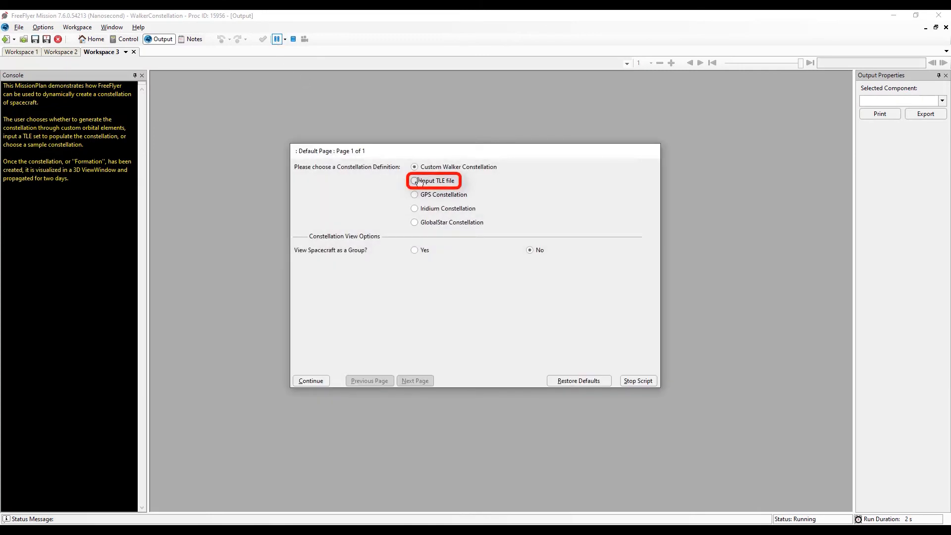
{"action": "left_click", "coordinate": [312, 381]}
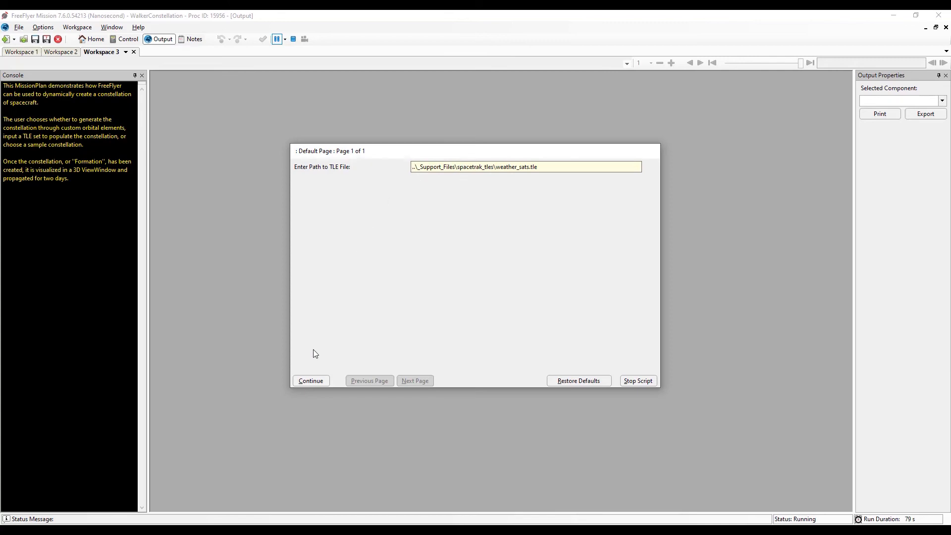
{"action": "left_click", "coordinate": [315, 378]}
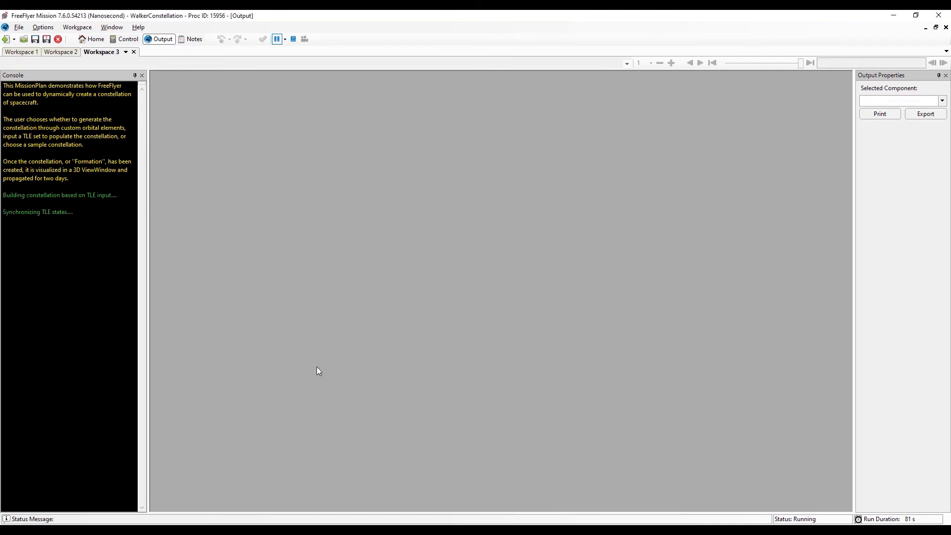